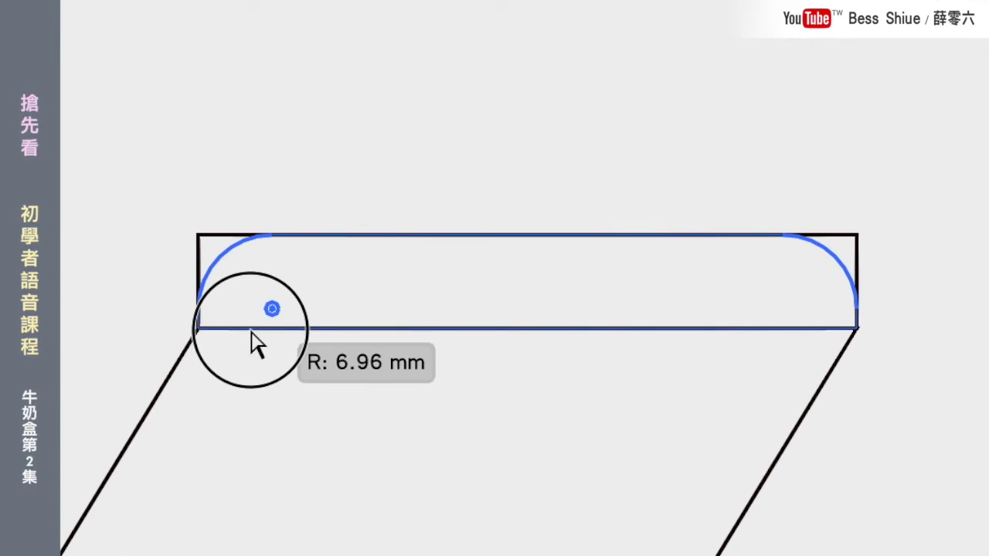
- Round off the corners of the carton's cap with Live Corners
{"action": "left_click_drag", "start_coordinate": [257, 345], "coordinate": [239, 283]}
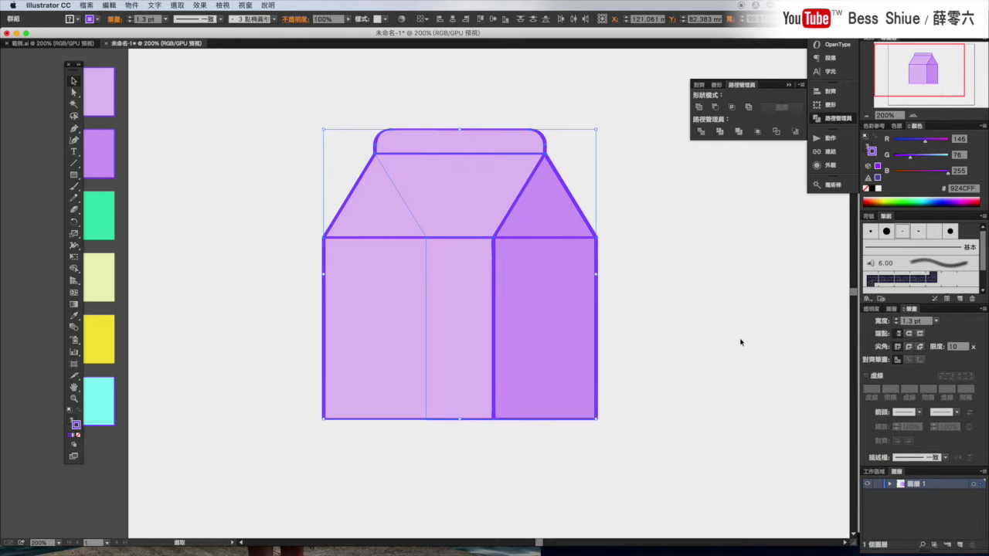
- Lock layer 圖層 1 holding the carton and add a new empty layer 圖層 2 above it
{"action": "left_click", "coordinate": [672, 365]}
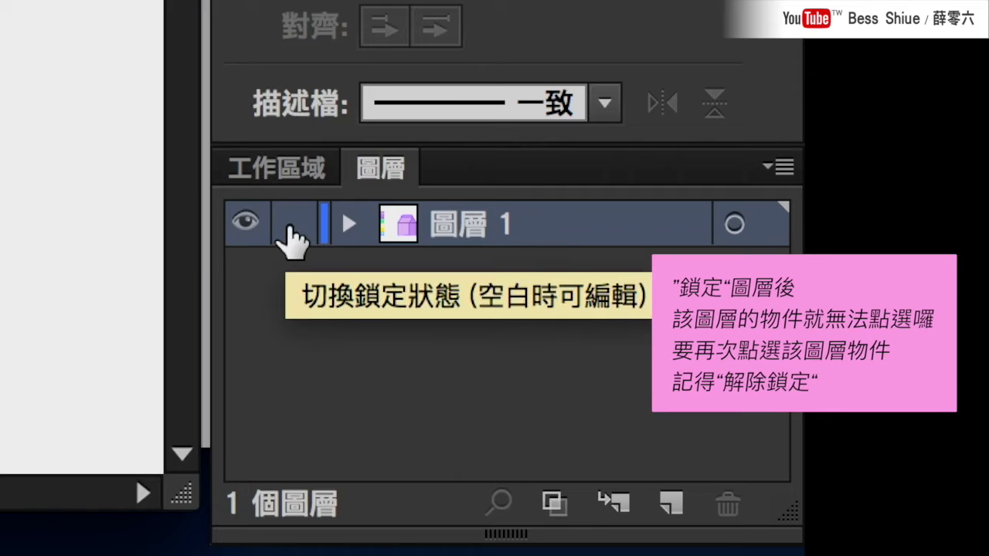
{"action": "left_click", "coordinate": [292, 225]}
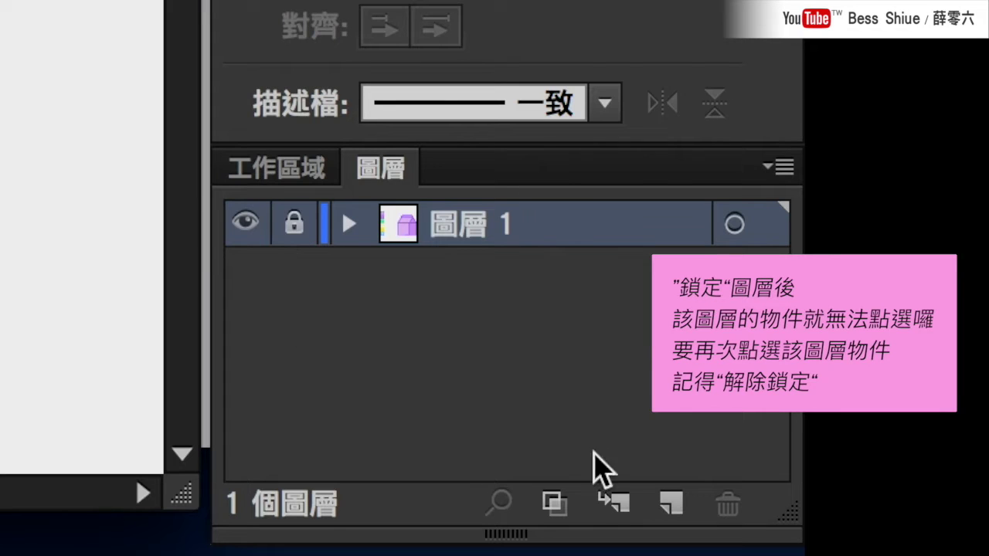
{"action": "left_click", "coordinate": [666, 506]}
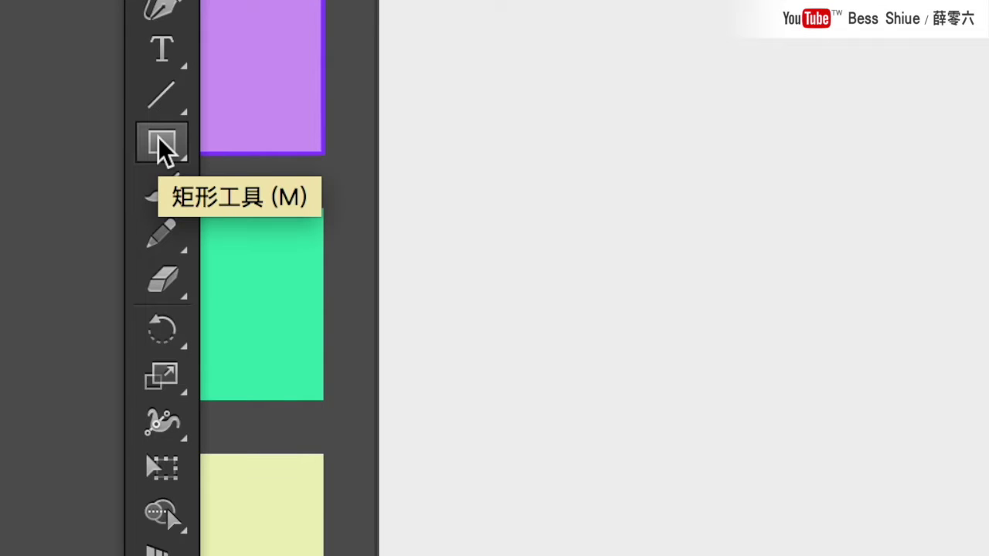
- Draw a rounded rectangle, roughly 31 × 59 mm, on the carton's darker side face
{"action": "left_click_drag", "start_coordinate": [161, 145], "coordinate": [348, 214]}
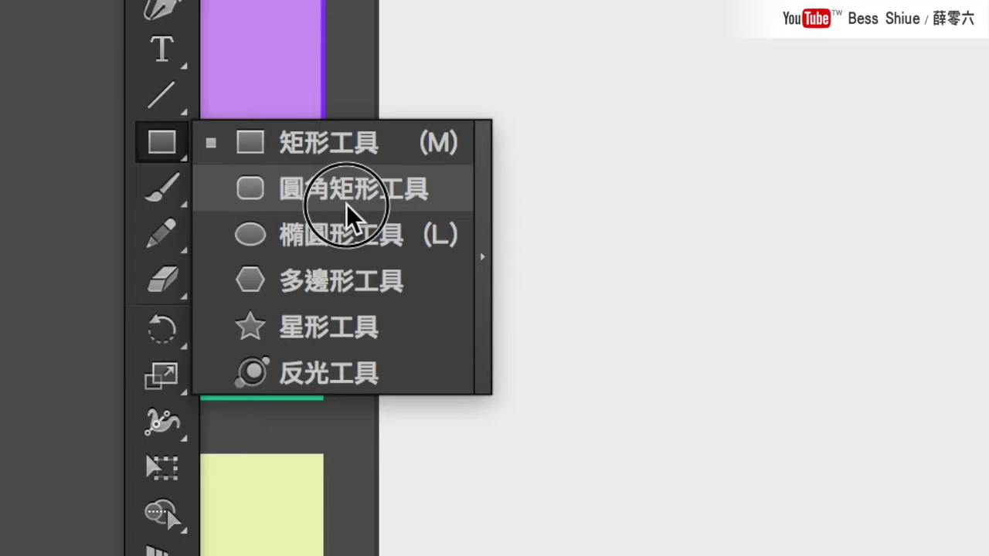
{"action": "left_click_drag", "start_coordinate": [347, 214], "coordinate": [348, 214]}
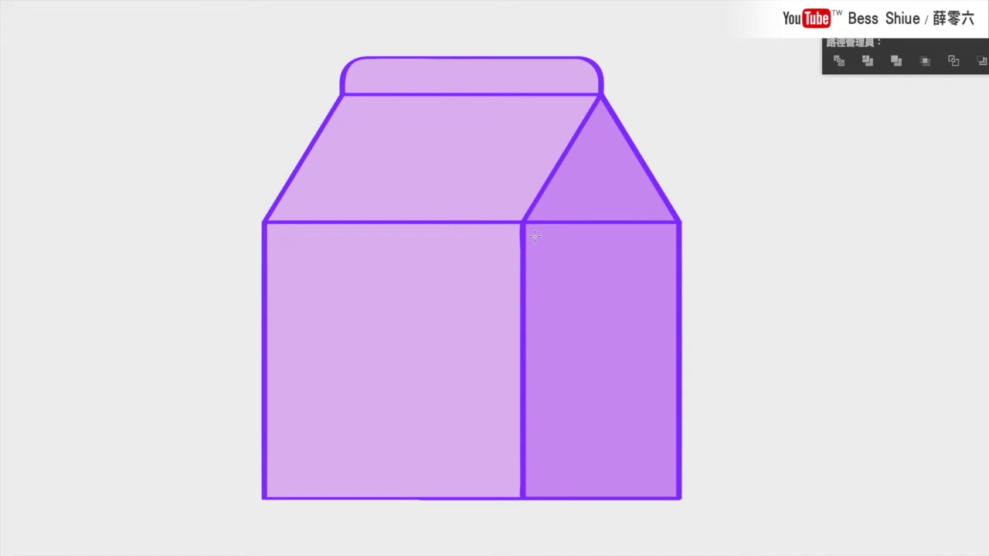
{"action": "left_click_drag", "start_coordinate": [536, 237], "coordinate": [667, 480]}
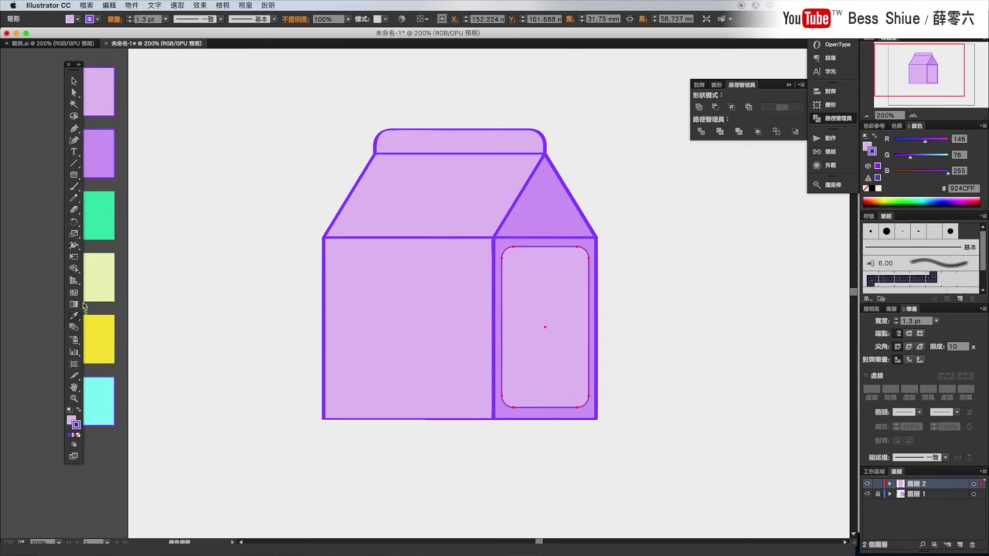
{"action": "left_click", "coordinate": [74, 316]}
- Fill the side-face rounded rectangle with the mint-green swatch and set its stroke to None
{"action": "left_click", "coordinate": [103, 220]}
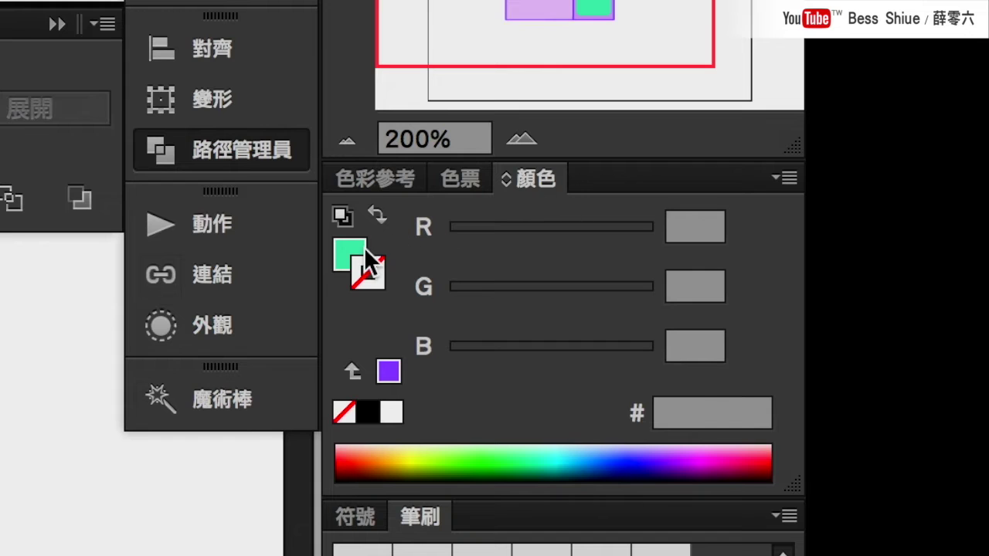
{"action": "left_click", "coordinate": [364, 248]}
{"action": "left_click", "coordinate": [370, 275]}
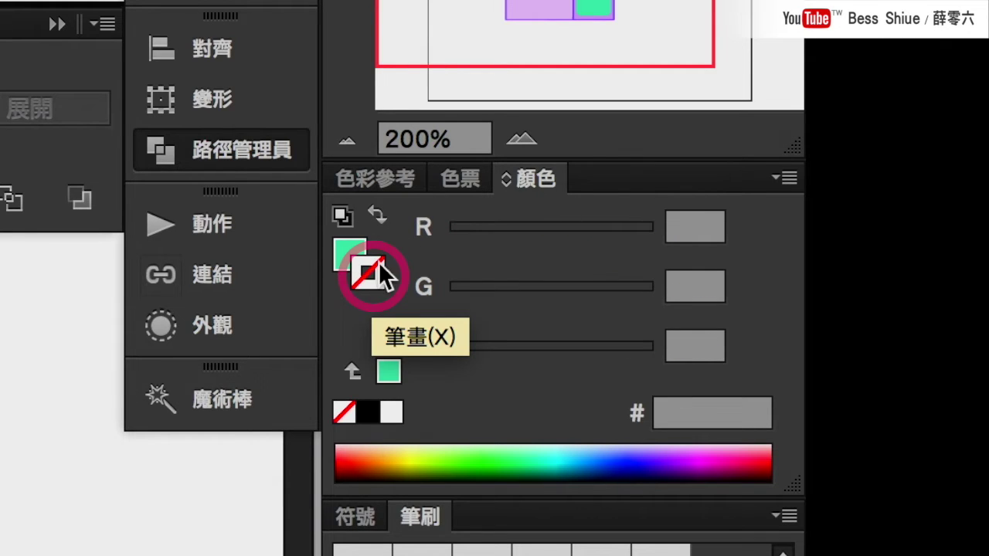
{"action": "key", "text": "x"}
{"action": "left_click", "coordinate": [376, 271]}
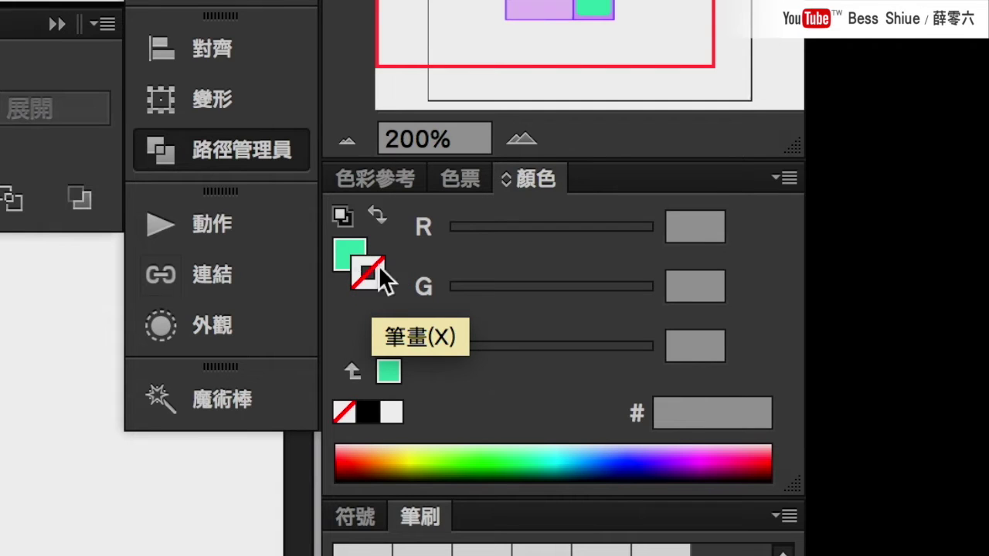
{"action": "left_click", "coordinate": [344, 413]}
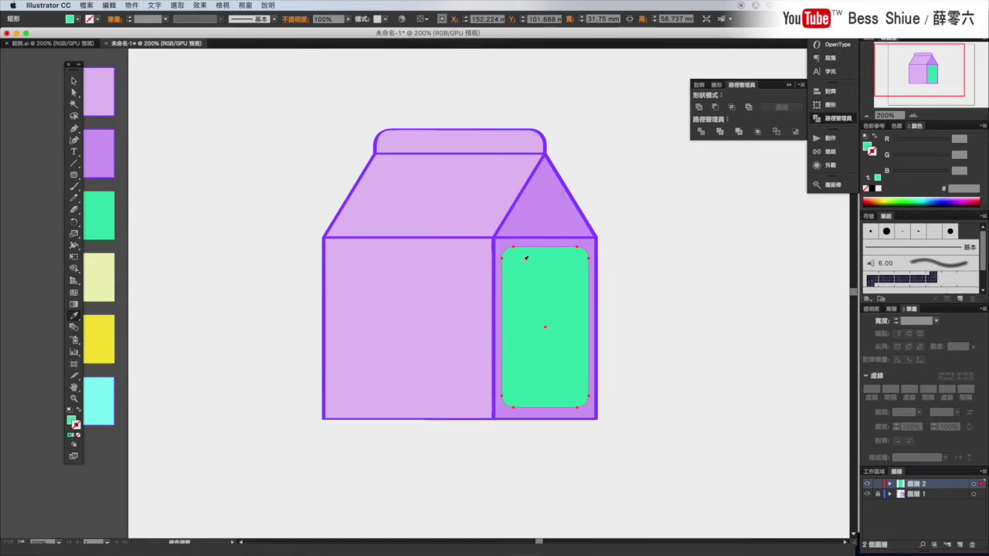
{"action": "left_click", "coordinate": [74, 176]}
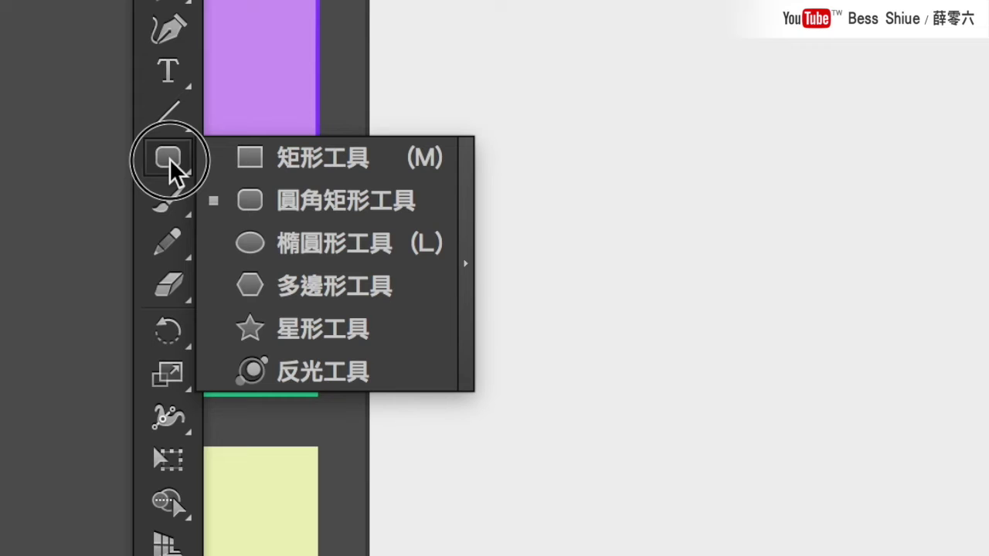
- Draw a small pale-yellow star at the front face's top-left, then add another below it
{"action": "left_click", "coordinate": [317, 331]}
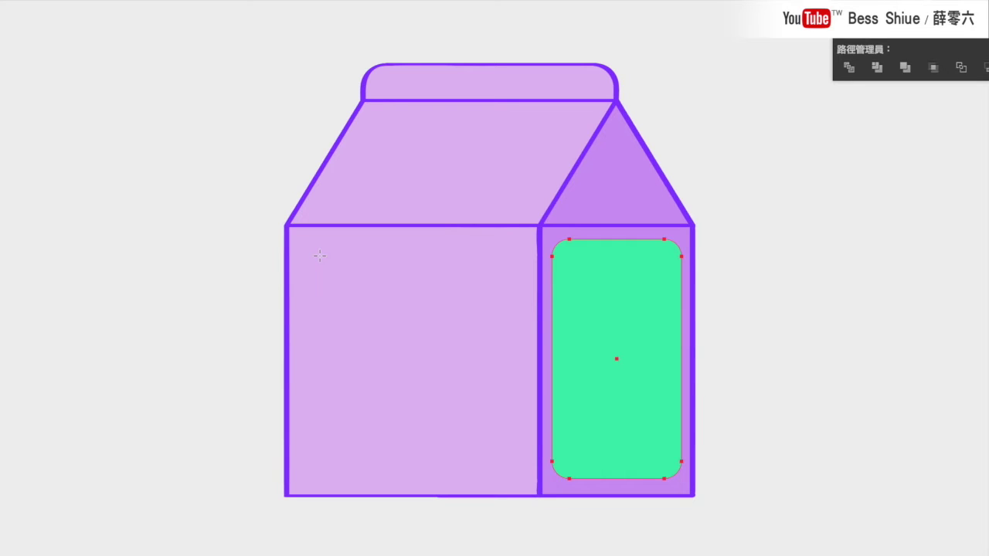
{"action": "left_click_drag", "start_coordinate": [319, 254], "coordinate": [338, 268]}
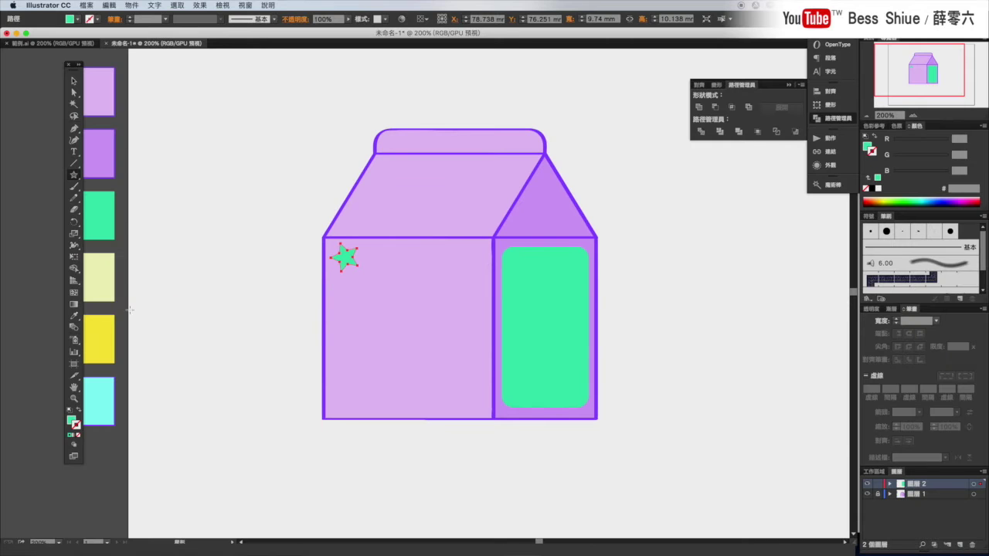
{"action": "left_click", "coordinate": [74, 316]}
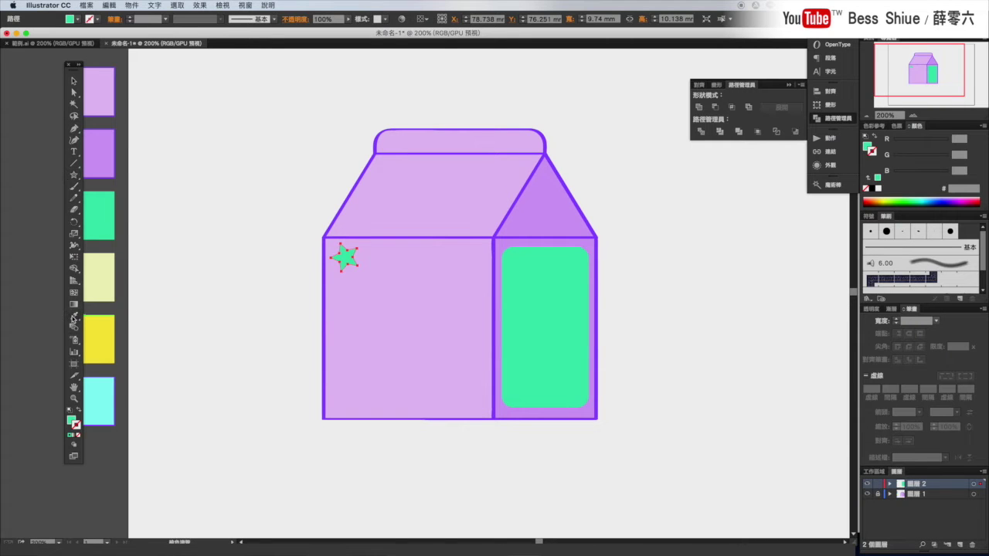
{"action": "left_click", "coordinate": [101, 258]}
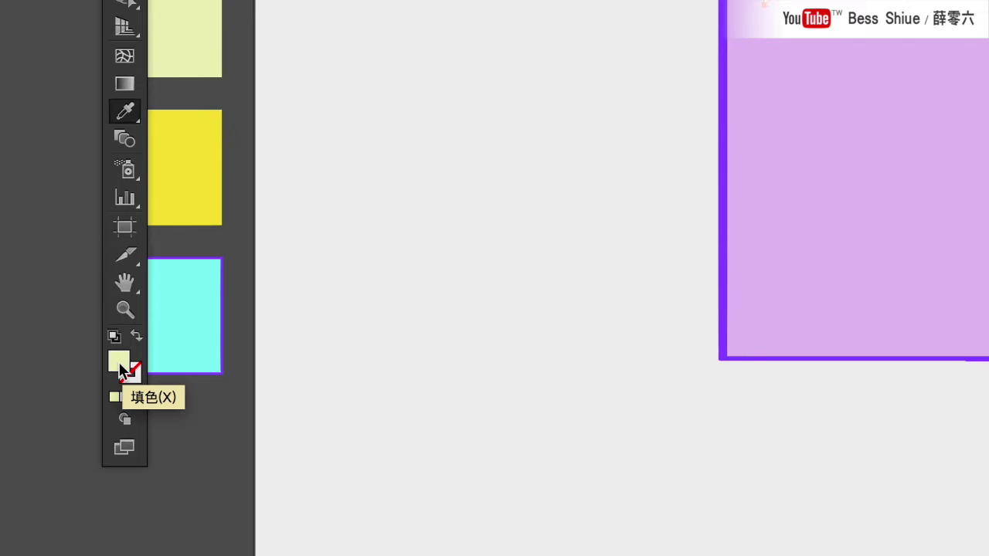
{"action": "double_click", "coordinate": [119, 369]}
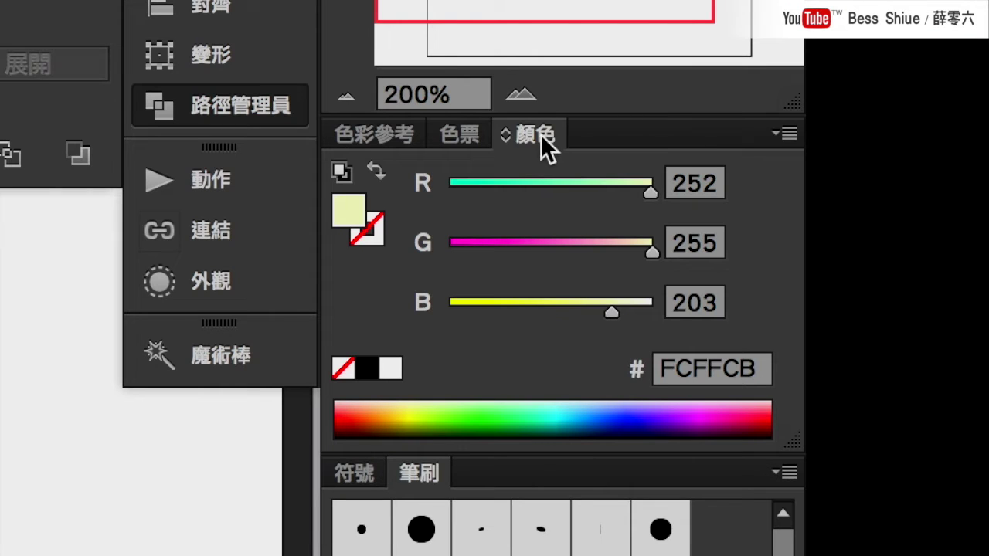
{"action": "left_click_drag", "start_coordinate": [73, 175], "coordinate": [111, 220]}
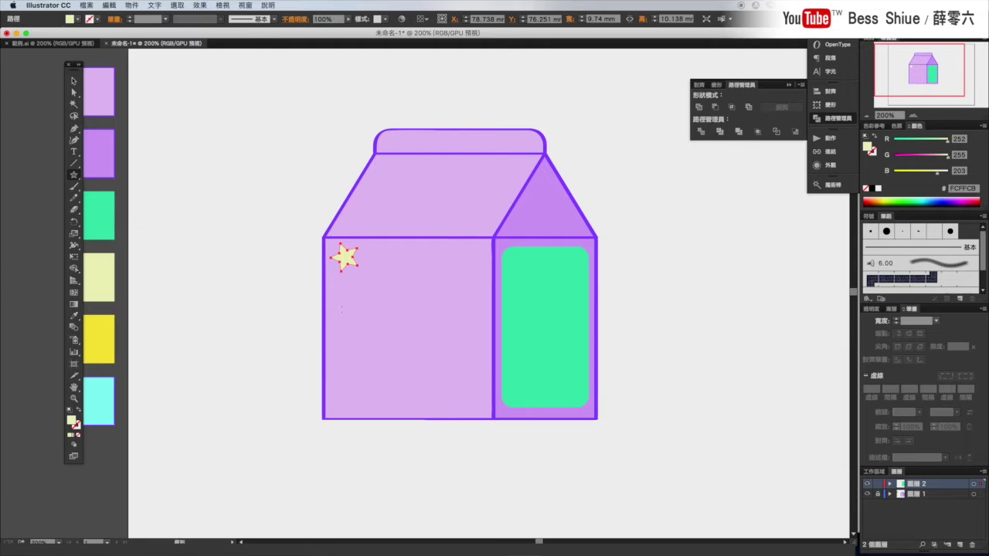
{"action": "left_click_drag", "start_coordinate": [346, 311], "coordinate": [349, 324]}
- Add more pale-yellow stars of varying sizes along the front face's left, bottom, right and top edges
{"action": "left_click_drag", "start_coordinate": [347, 362], "coordinate": [349, 368]}
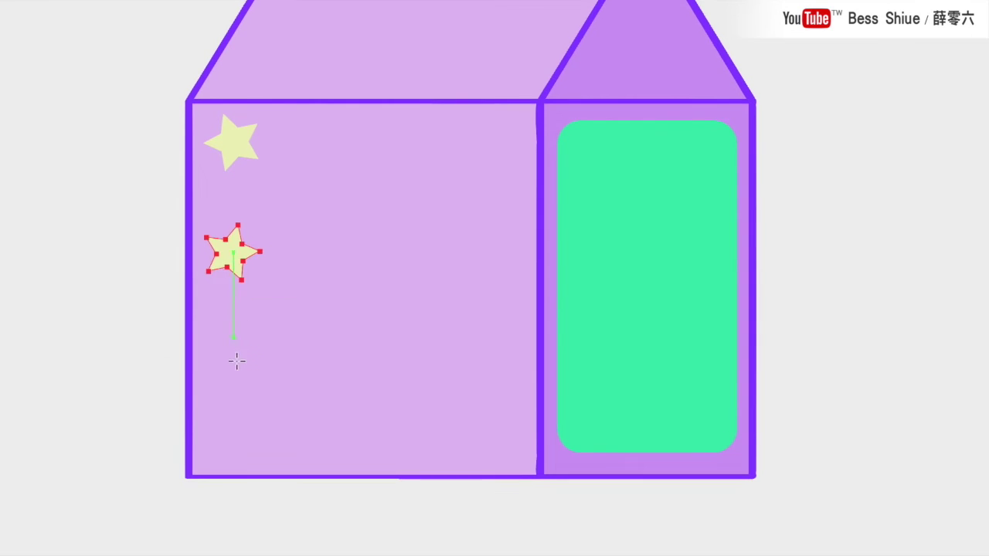
{"action": "left_click_drag", "start_coordinate": [241, 373], "coordinate": [241, 374]}
{"action": "left_click_drag", "start_coordinate": [232, 435], "coordinate": [255, 448]}
{"action": "left_click_drag", "start_coordinate": [335, 429], "coordinate": [371, 445]}
{"action": "left_click_drag", "start_coordinate": [424, 427], "coordinate": [439, 448]}
{"action": "left_click_drag", "start_coordinate": [492, 426], "coordinate": [506, 447]}
{"action": "left_click_drag", "start_coordinate": [485, 334], "coordinate": [506, 357]}
{"action": "left_click_drag", "start_coordinate": [473, 235], "coordinate": [496, 261]}
{"action": "left_click_drag", "start_coordinate": [477, 155], "coordinate": [491, 189]}
{"action": "left_click_drag", "start_coordinate": [314, 142], "coordinate": [343, 166]}
{"action": "left_click_drag", "start_coordinate": [399, 139], "coordinate": [422, 161]}
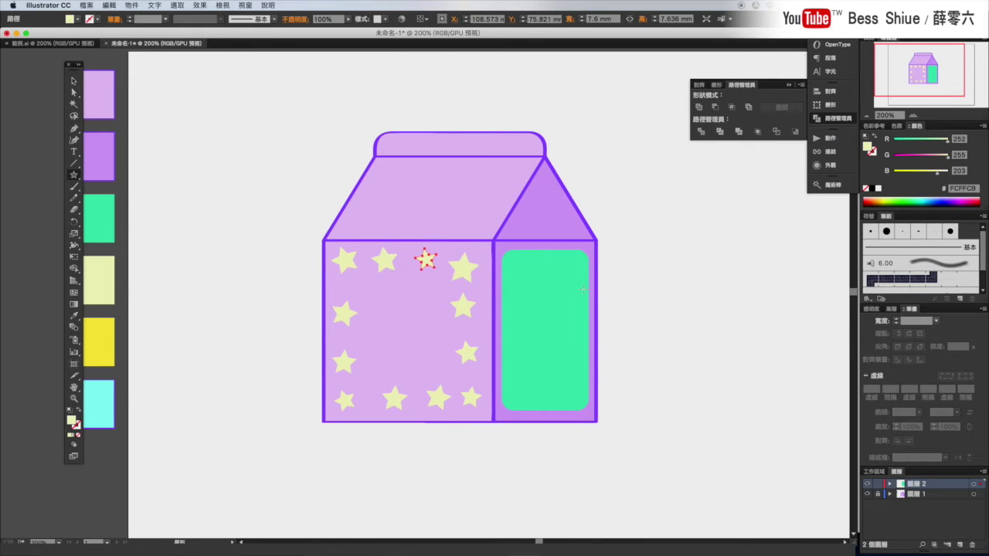
- Draw a circle about 24 mm wide in the middle of the front face, undoing the first attempt
{"action": "left_click", "coordinate": [74, 174]}
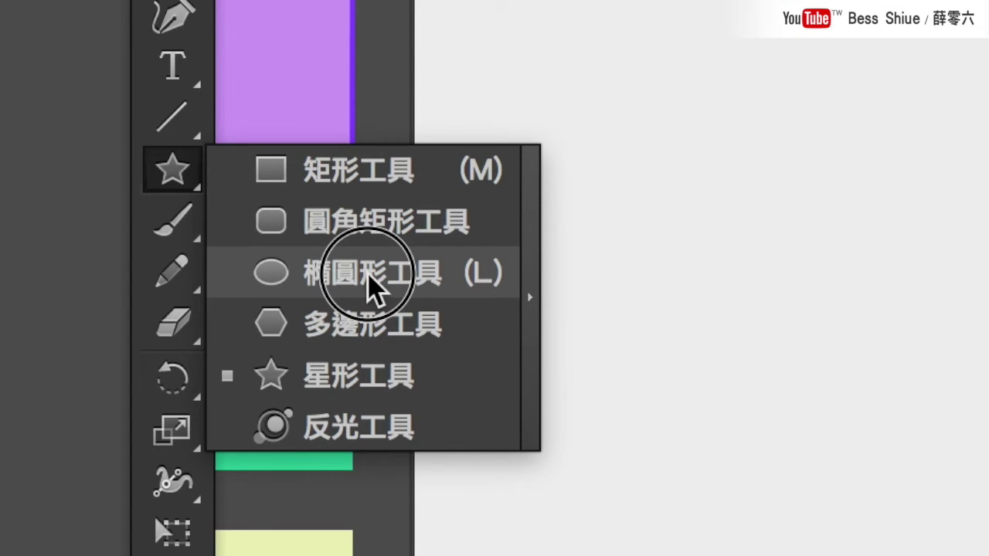
{"action": "left_click", "coordinate": [369, 274]}
{"action": "left_click_drag", "start_coordinate": [345, 267], "coordinate": [461, 384]}
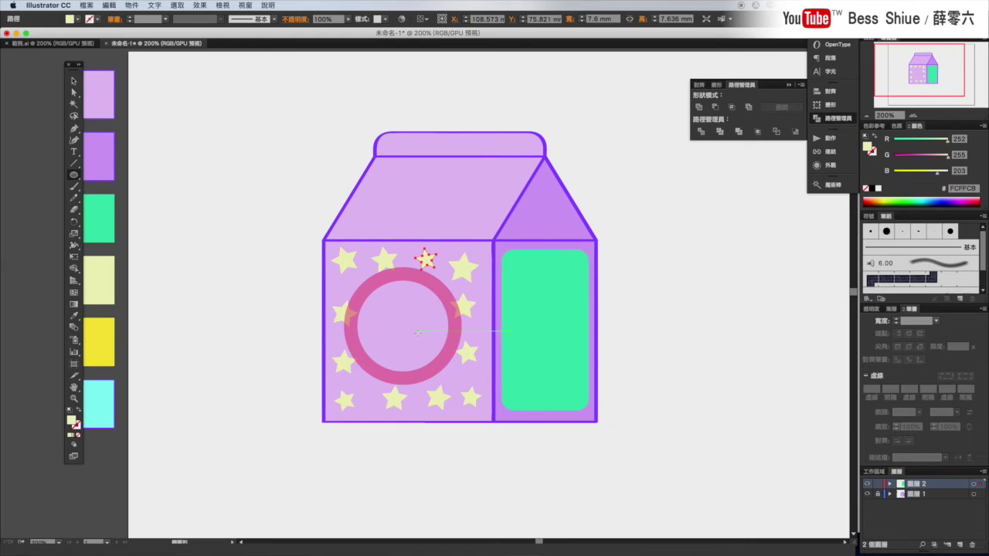
{"action": "key", "text": "super+z"}
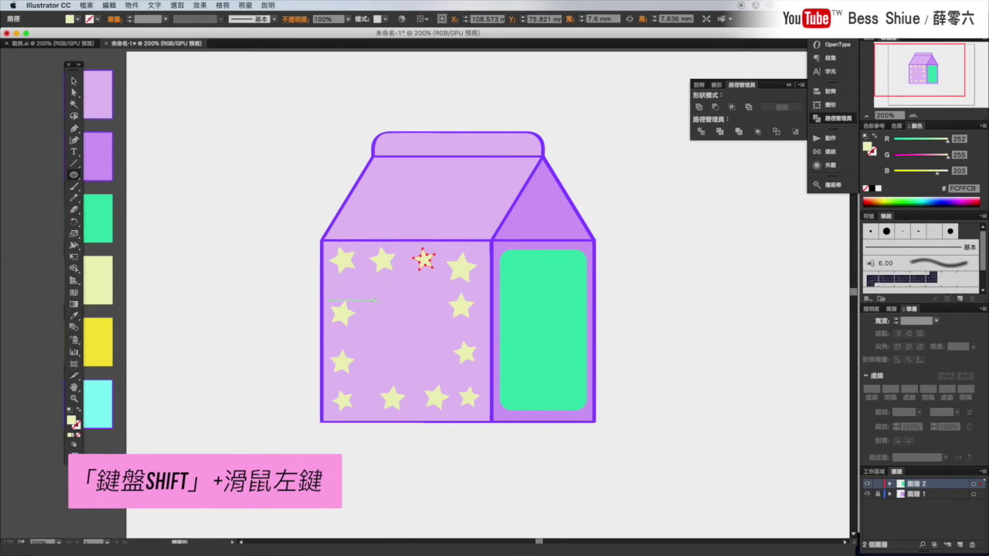
{"action": "left_click_drag", "start_coordinate": [374, 300], "coordinate": [497, 365]}
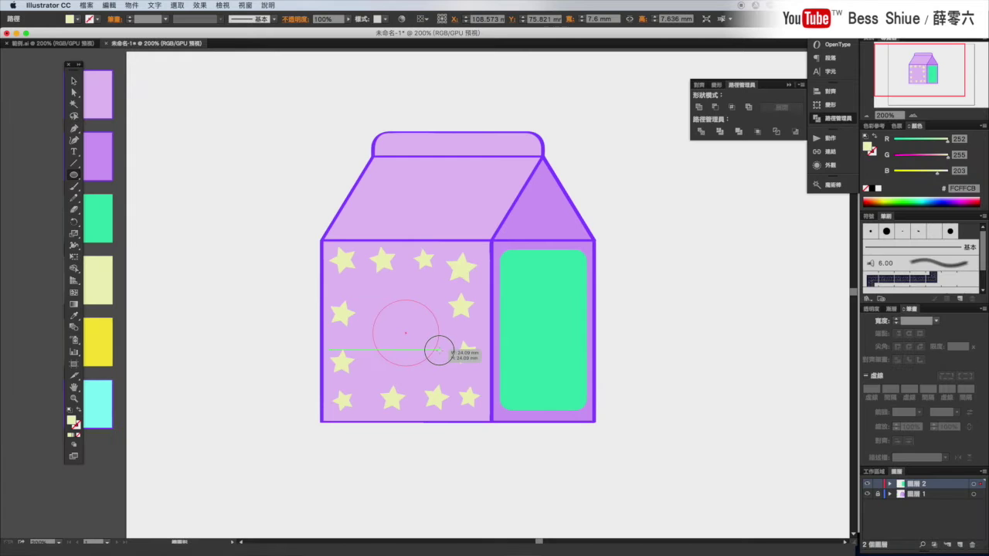
{"action": "left_click_drag", "start_coordinate": [438, 350], "coordinate": [438, 350]}
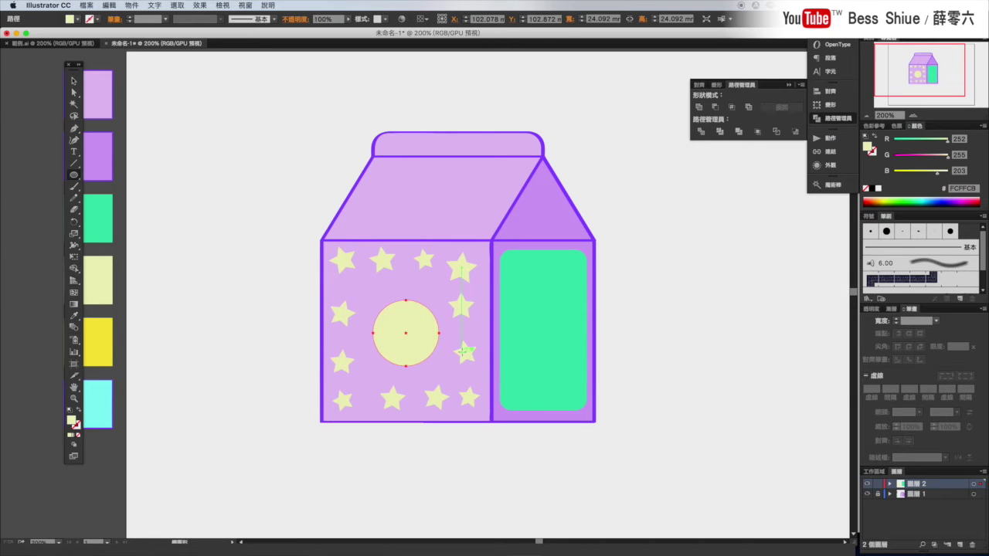
- Fill the circle with the bright-yellow swatch
{"action": "left_click", "coordinate": [73, 316]}
{"action": "left_click", "coordinate": [106, 324]}
{"action": "left_click", "coordinate": [74, 80]}
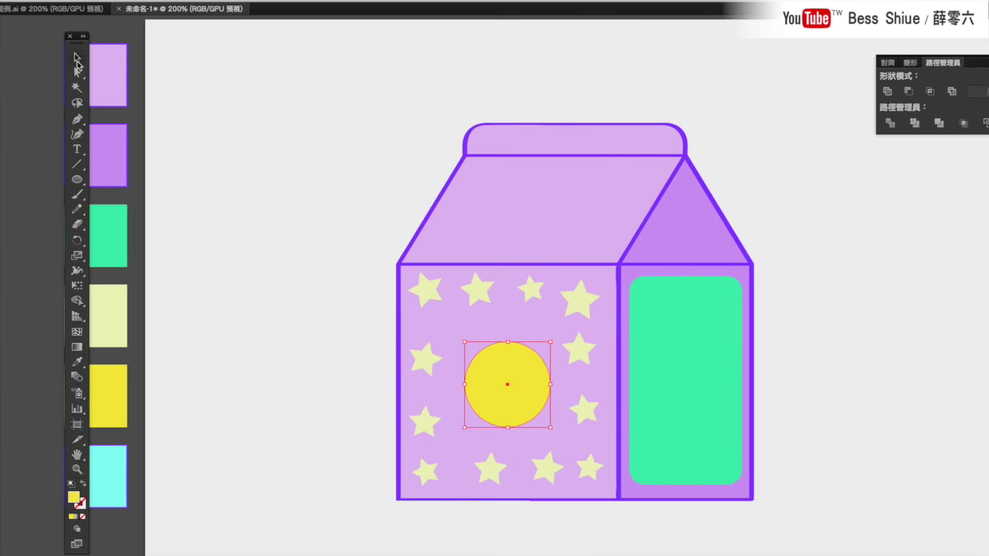
{"action": "left_click", "coordinate": [77, 59]}
- Nudge the yellow circle up, enlarge it, and add a small ear circle on its top edge
{"action": "mouse_move", "coordinate": [534, 381]}
{"action": "left_mouse_down"}
{"action": "mouse_move", "coordinate": [525, 361]}
{"action": "mouse_move", "coordinate": [512, 366]}
{"action": "mouse_move", "coordinate": [523, 368]}
{"action": "left_mouse_up"}
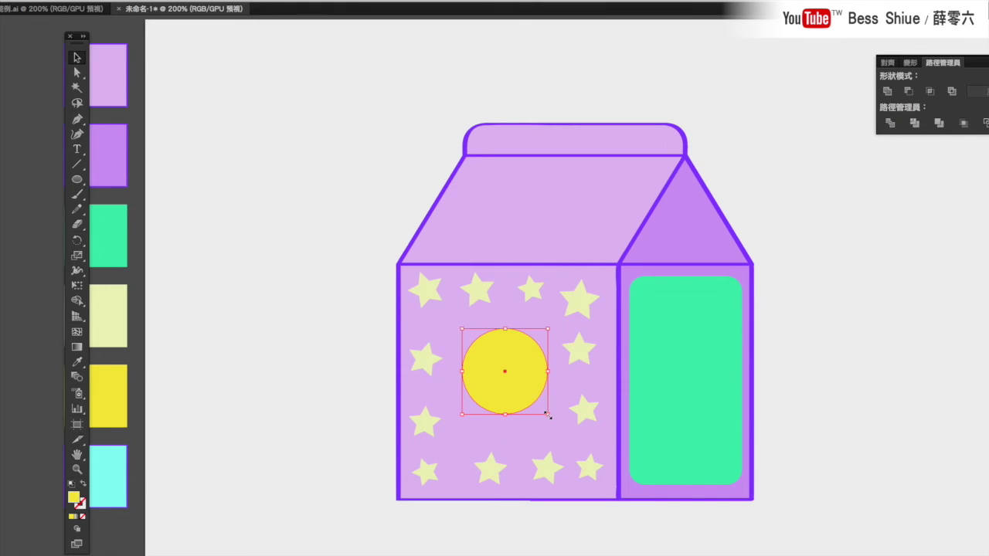
{"action": "left_click_drag", "start_coordinate": [546, 415], "coordinate": [555, 421]}
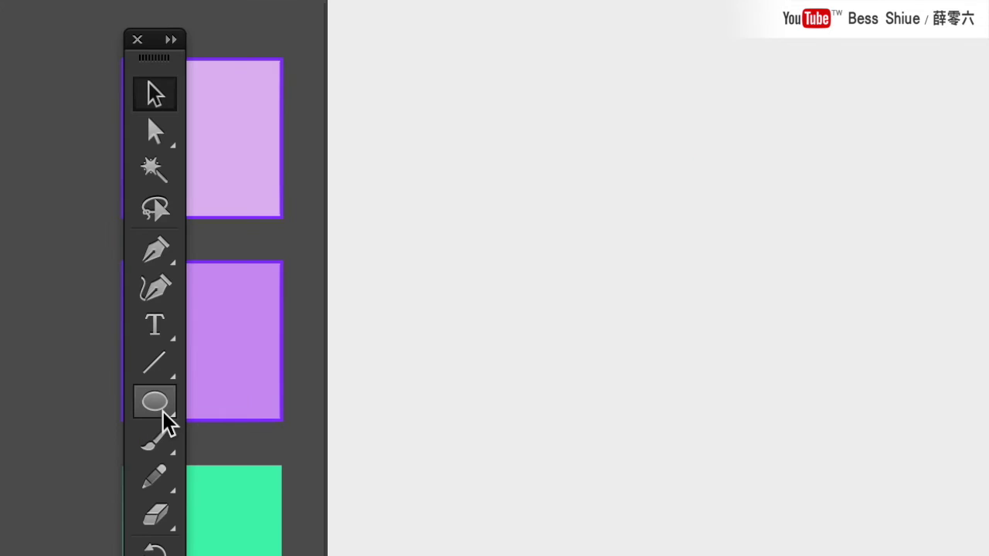
{"action": "left_click", "coordinate": [164, 417]}
{"action": "mouse_move", "coordinate": [360, 279]}
{"action": "left_mouse_down"}
{"action": "mouse_move", "coordinate": [389, 311]}
{"action": "mouse_move", "coordinate": [452, 306]}
{"action": "left_mouse_up"}
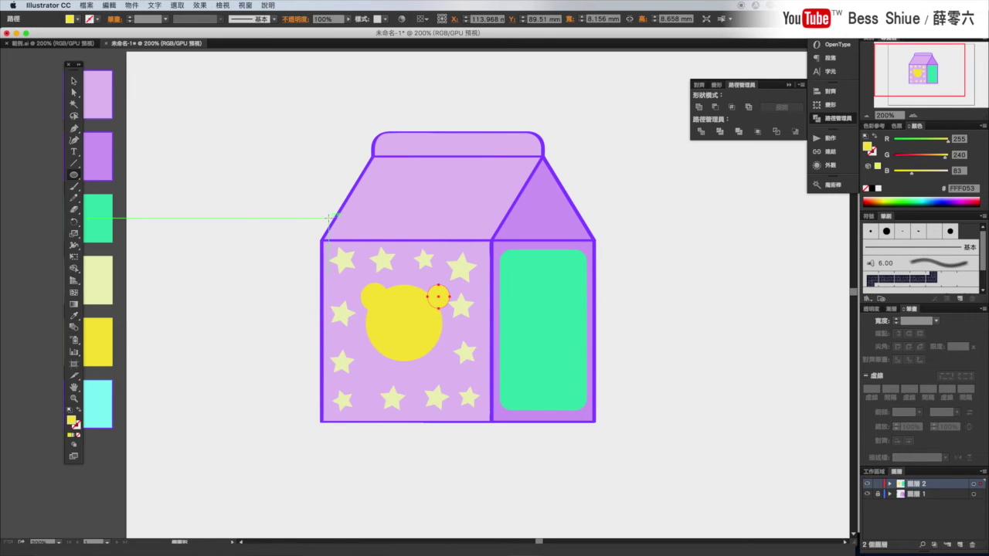
{"action": "left_click", "coordinate": [74, 175]}
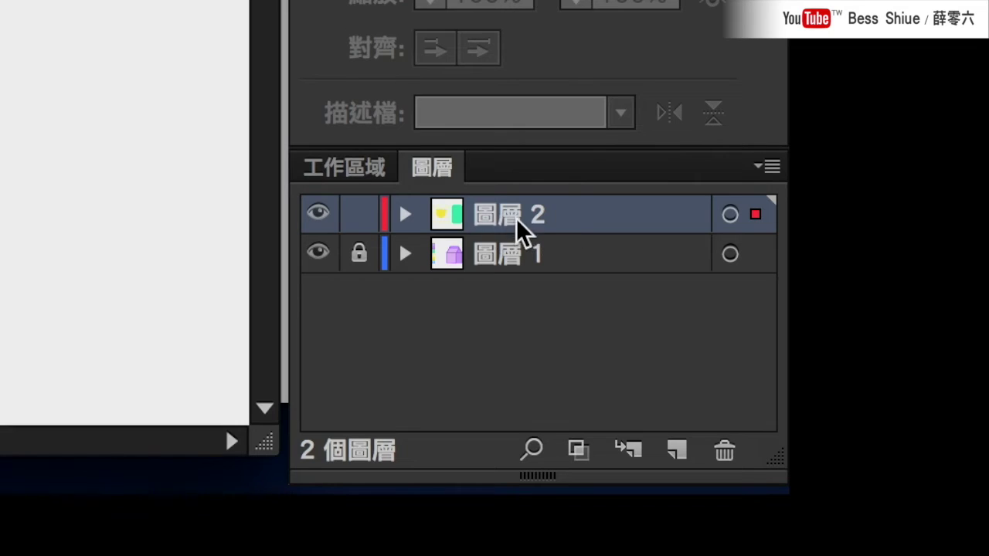
- Lock layer 圖層 2 holding the bear head and add a new empty layer 圖層 3 above it
{"action": "left_click", "coordinate": [360, 216]}
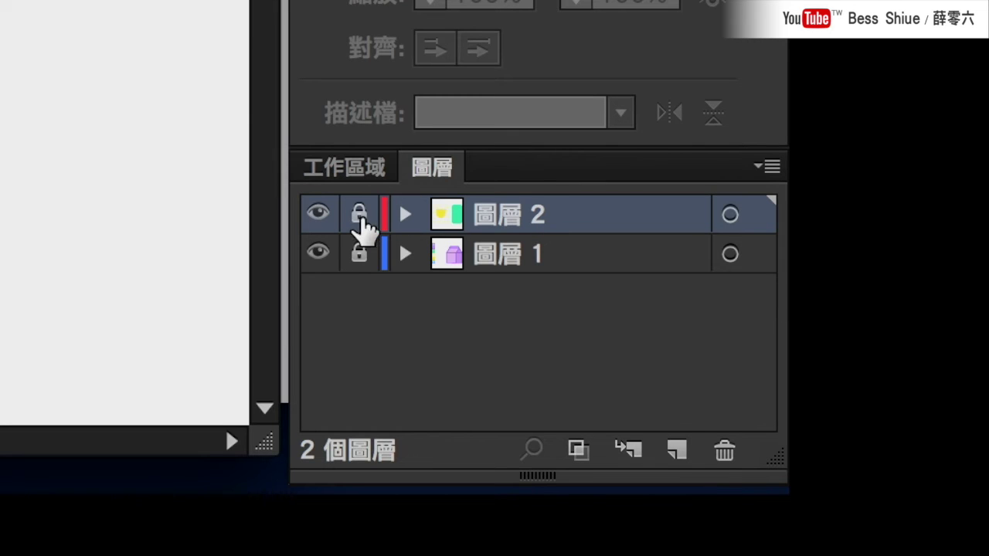
{"action": "left_click", "coordinate": [676, 451]}
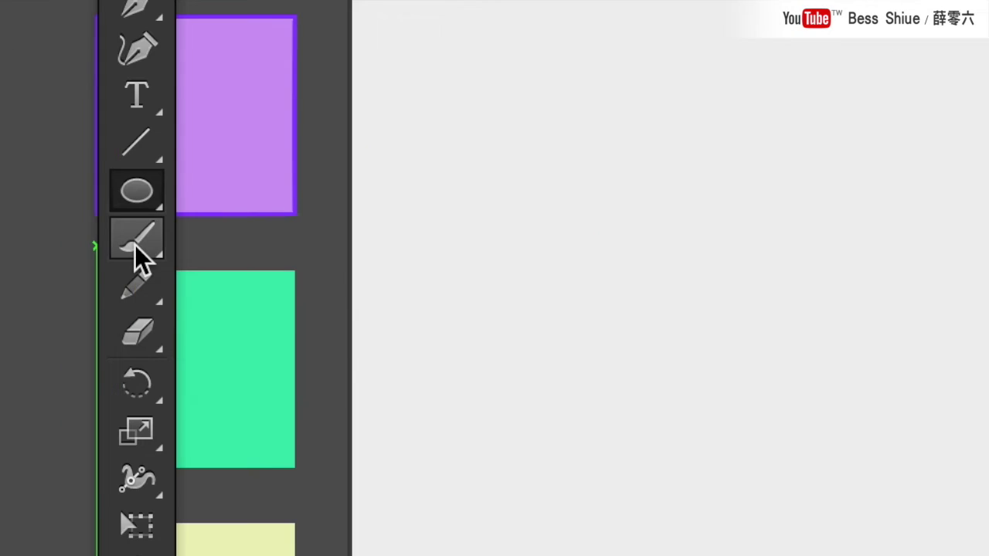
{"action": "left_click", "coordinate": [146, 238]}
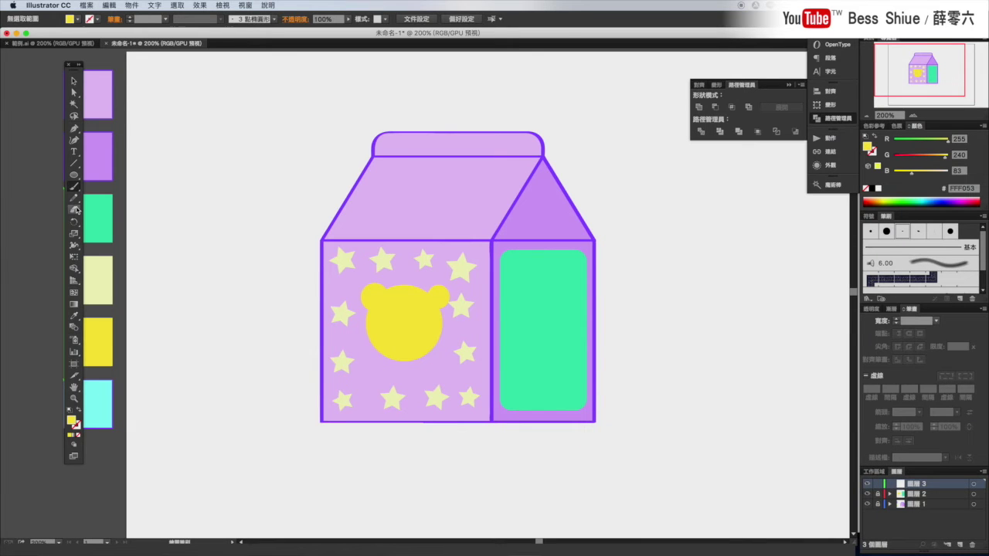
- Set the fill to None and the stroke to the purple swatch colour
{"action": "left_click", "coordinate": [74, 315]}
{"action": "left_click", "coordinate": [98, 155]}
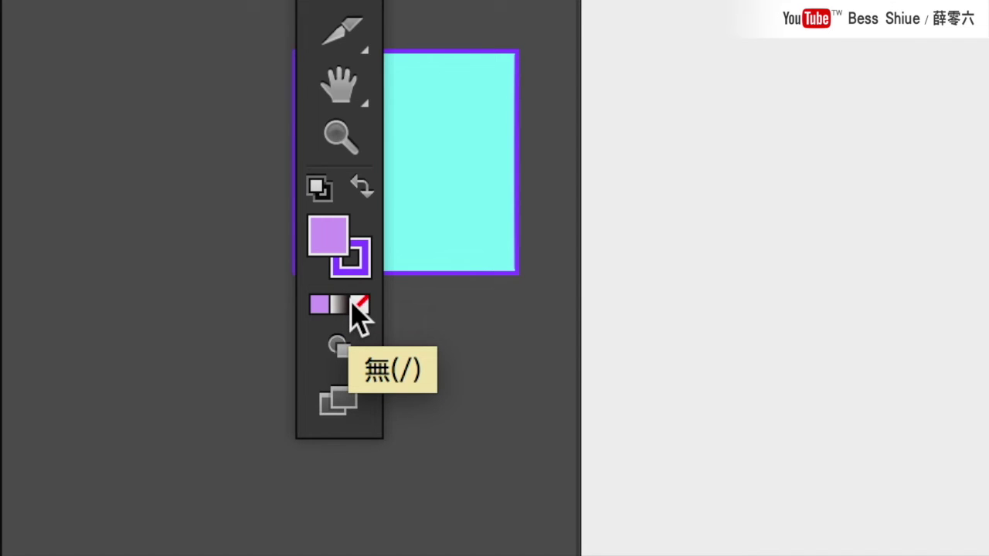
{"action": "left_click", "coordinate": [355, 304]}
{"action": "left_click", "coordinate": [360, 275]}
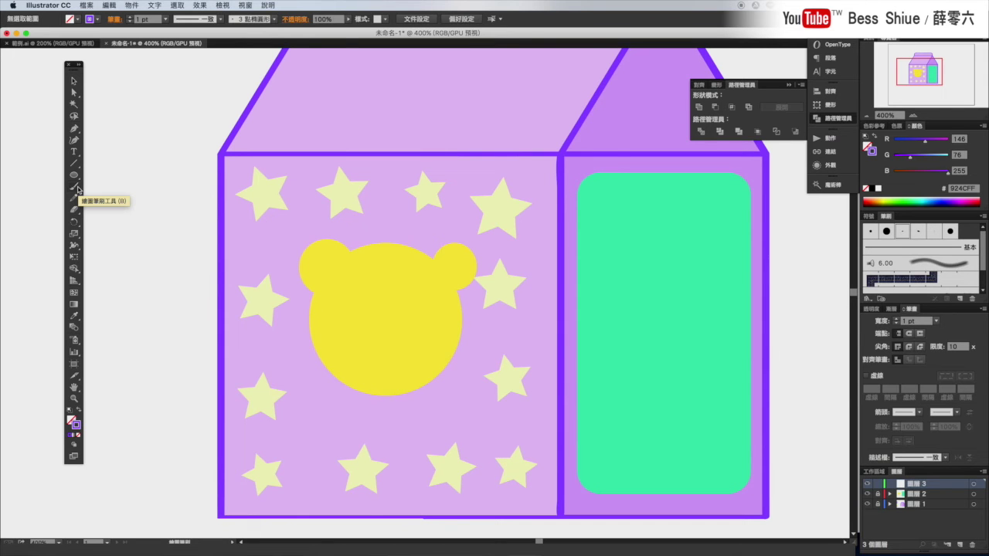
- Paint arched eyes and a smile on the bear face with the Paintbrush, then select the strokes
{"action": "left_click", "coordinate": [78, 188]}
{"action": "mouse_move", "coordinate": [346, 294]}
{"action": "left_mouse_down"}
{"action": "mouse_move", "coordinate": [374, 294]}
{"action": "mouse_move", "coordinate": [429, 294]}
{"action": "left_mouse_up"}
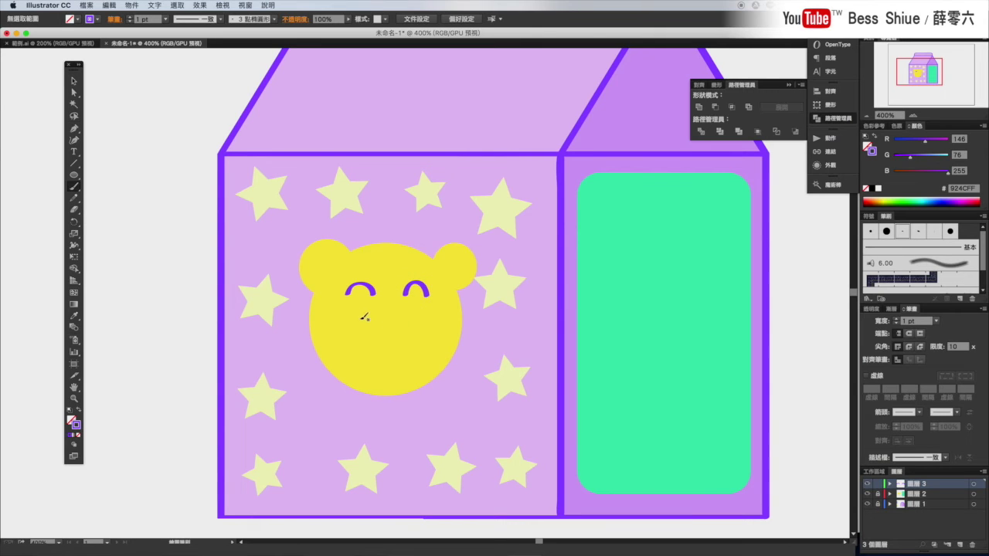
{"action": "mouse_move", "coordinate": [356, 319]}
{"action": "left_mouse_down"}
{"action": "mouse_move", "coordinate": [383, 336]}
{"action": "mouse_move", "coordinate": [426, 327]}
{"action": "mouse_move", "coordinate": [427, 311]}
{"action": "left_mouse_up"}
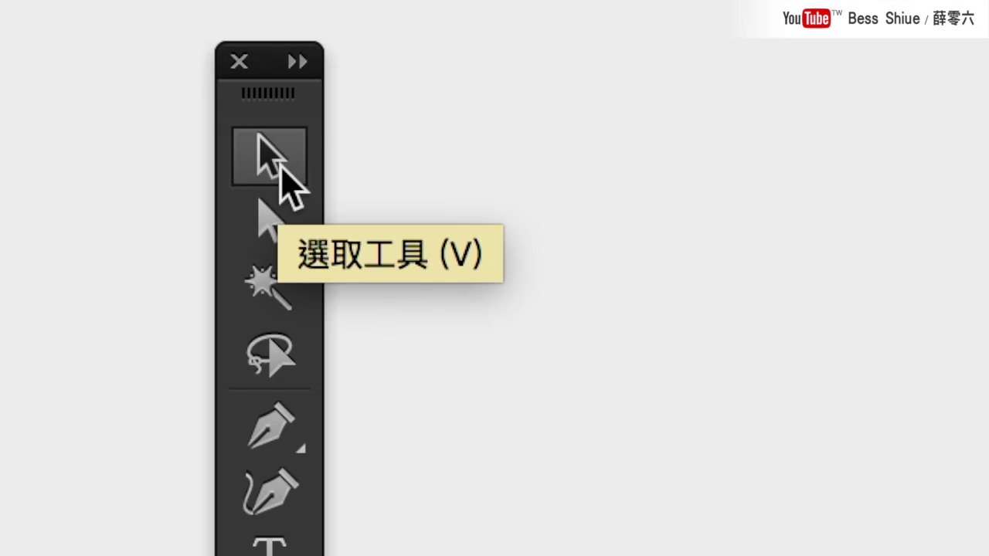
{"action": "left_click", "coordinate": [74, 80]}
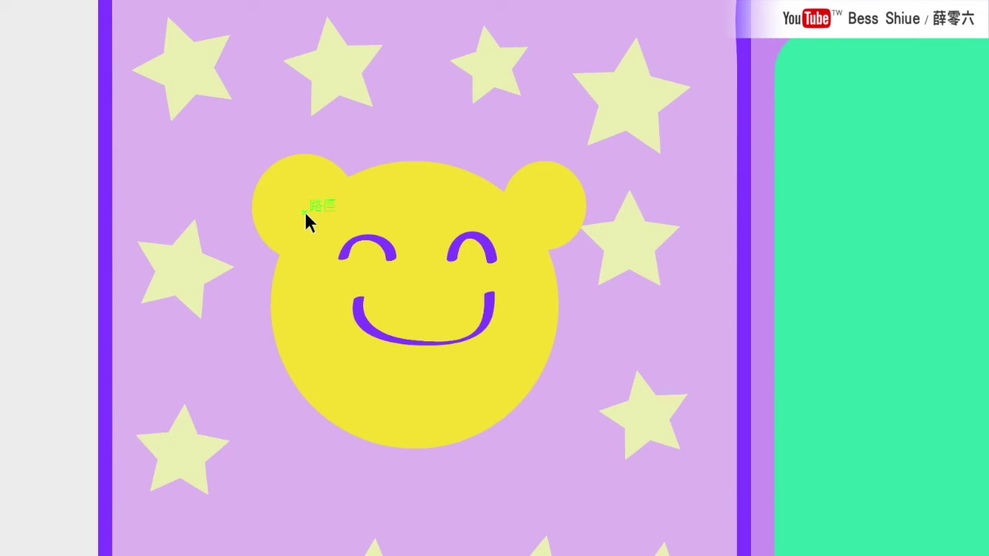
{"action": "left_click_drag", "start_coordinate": [307, 214], "coordinate": [525, 343]}
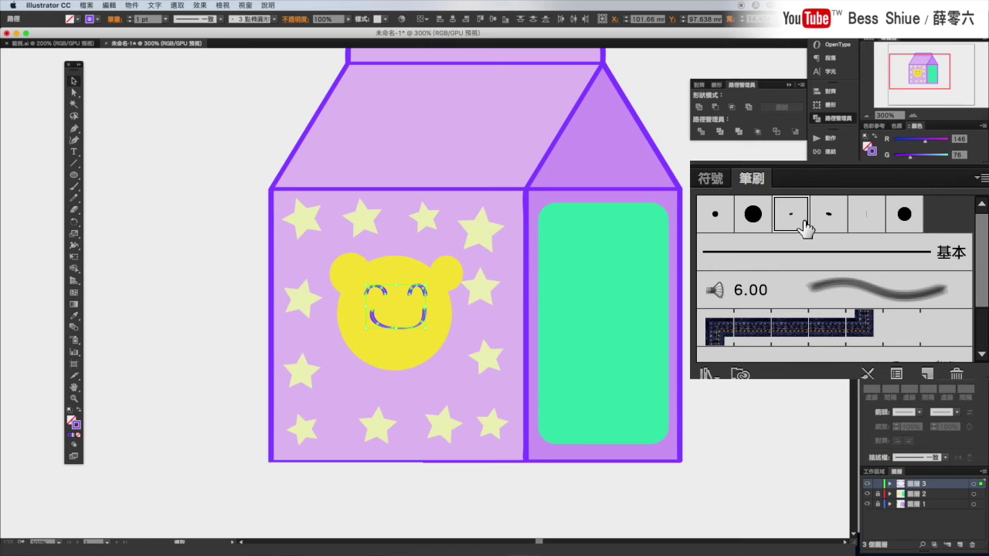
- Give the bear's eye and smile strokes the 5 pt round brush at 0.75 pt weight, then deselect
{"action": "left_click", "coordinate": [708, 220]}
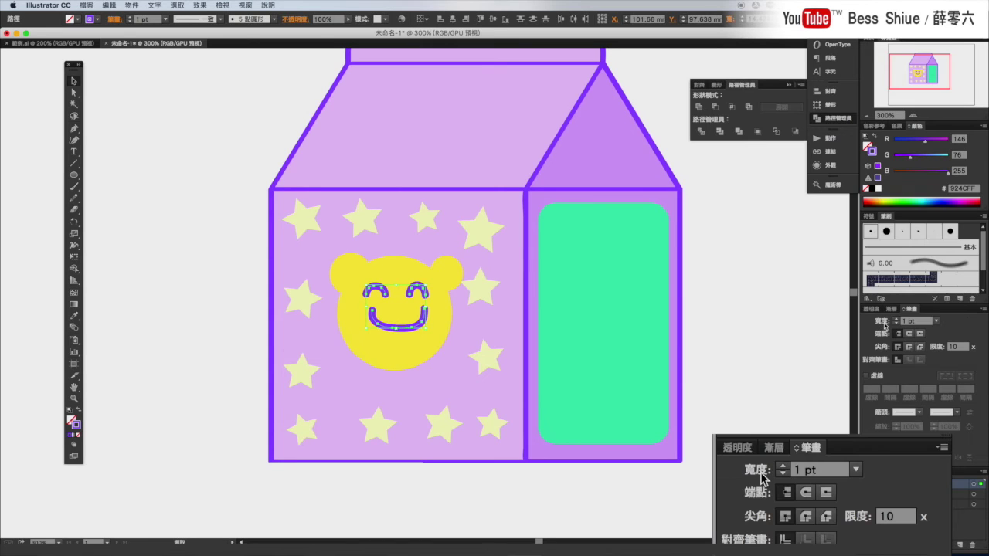
{"action": "left_click", "coordinate": [934, 321]}
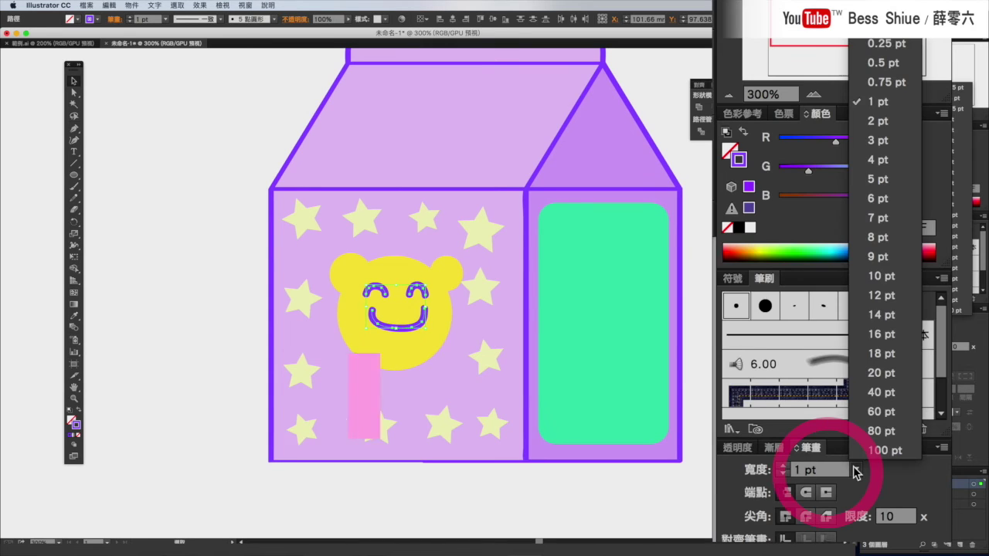
{"action": "left_click", "coordinate": [884, 64]}
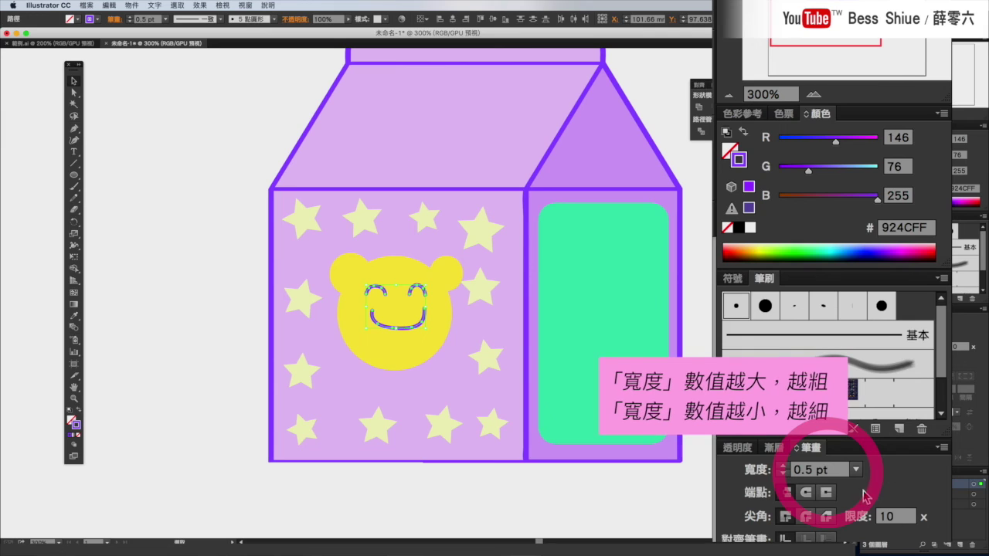
{"action": "left_click", "coordinate": [856, 468]}
{"action": "left_click", "coordinate": [884, 82]}
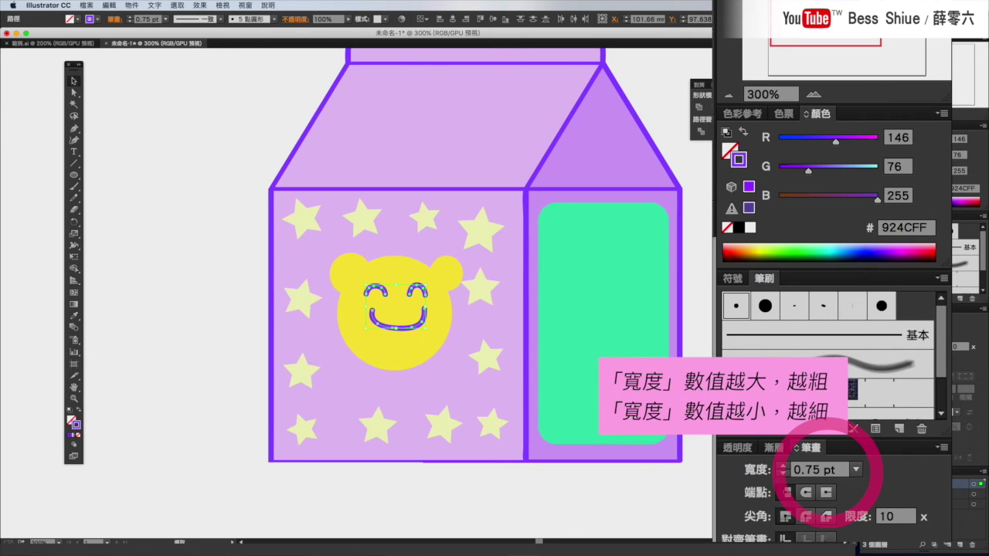
{"action": "left_click", "coordinate": [757, 330]}
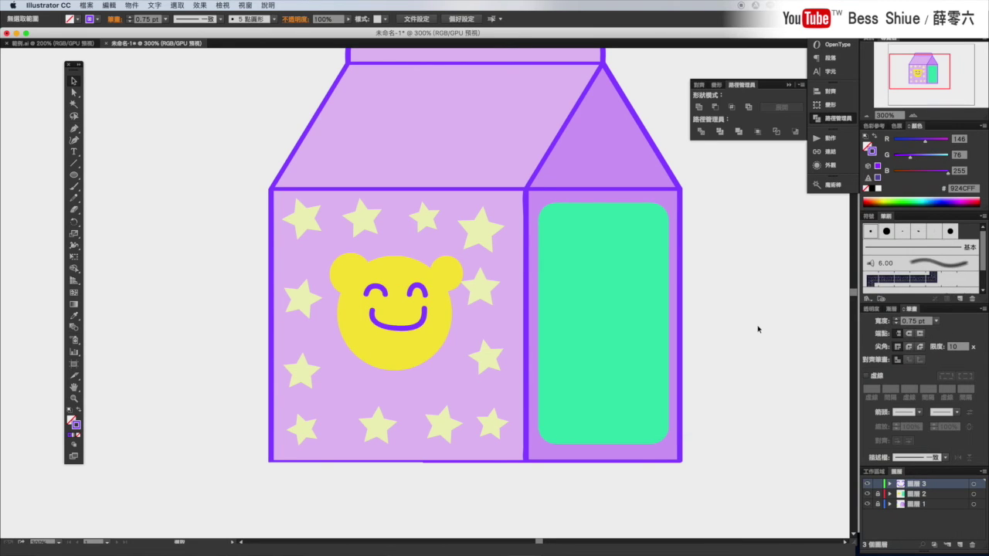
{"action": "left_click", "coordinate": [75, 188]}
- Paint a closed brush loop below the bear head and select it
{"action": "mouse_move", "coordinate": [356, 406]}
{"action": "left_mouse_down"}
{"action": "mouse_move", "coordinate": [332, 390]}
{"action": "mouse_move", "coordinate": [344, 367]}
{"action": "mouse_move", "coordinate": [429, 356]}
{"action": "mouse_move", "coordinate": [428, 342]}
{"action": "mouse_move", "coordinate": [467, 373]}
{"action": "mouse_move", "coordinate": [461, 395]}
{"action": "mouse_move", "coordinate": [435, 405]}
{"action": "mouse_move", "coordinate": [356, 405]}
{"action": "left_mouse_up"}
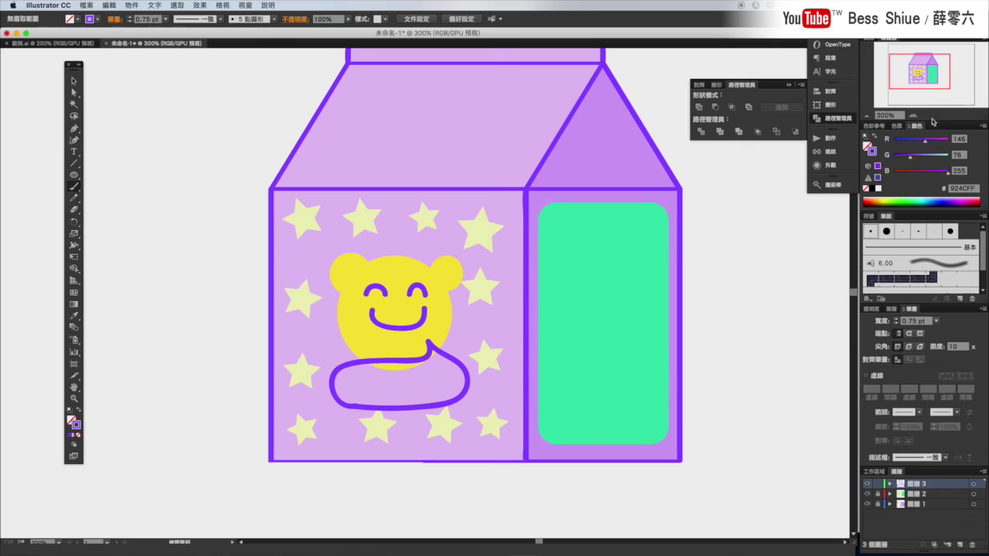
{"action": "key", "text": "super+minus"}
{"action": "left_click", "coordinate": [73, 81]}
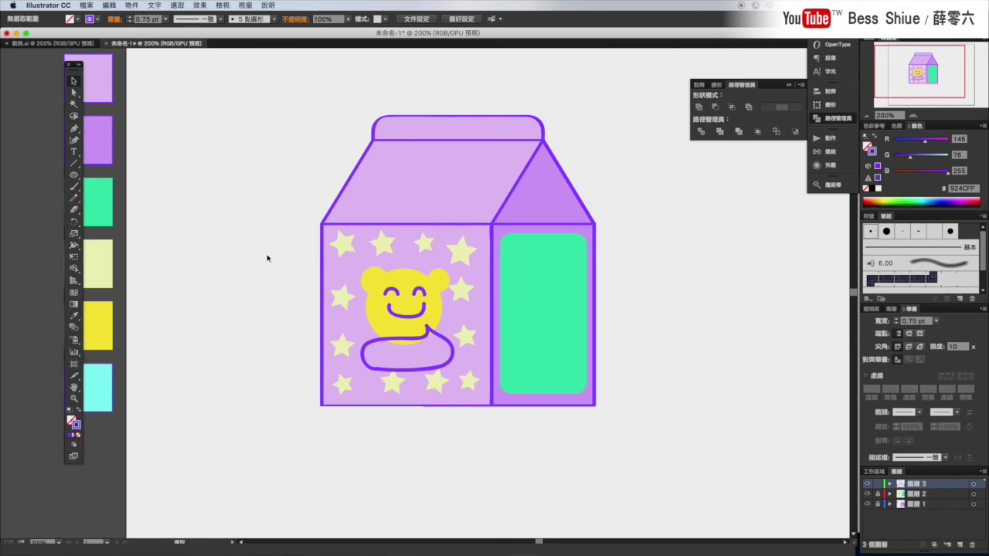
{"action": "left_click", "coordinate": [403, 341]}
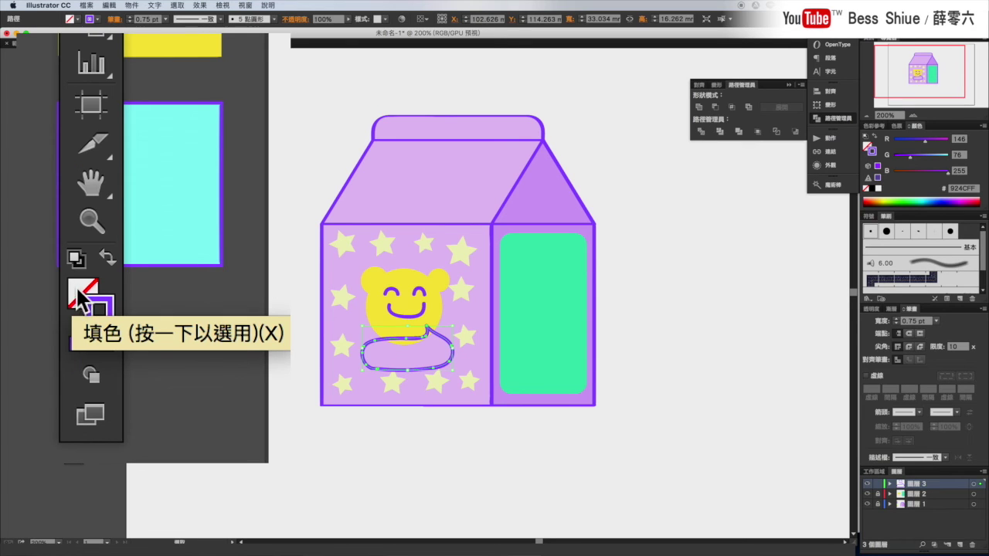
- Fill the blanket loop with bright cyan 42F8FF, tuning the red and green sliders
{"action": "left_click", "coordinate": [72, 421]}
{"action": "left_click", "coordinate": [818, 350]}
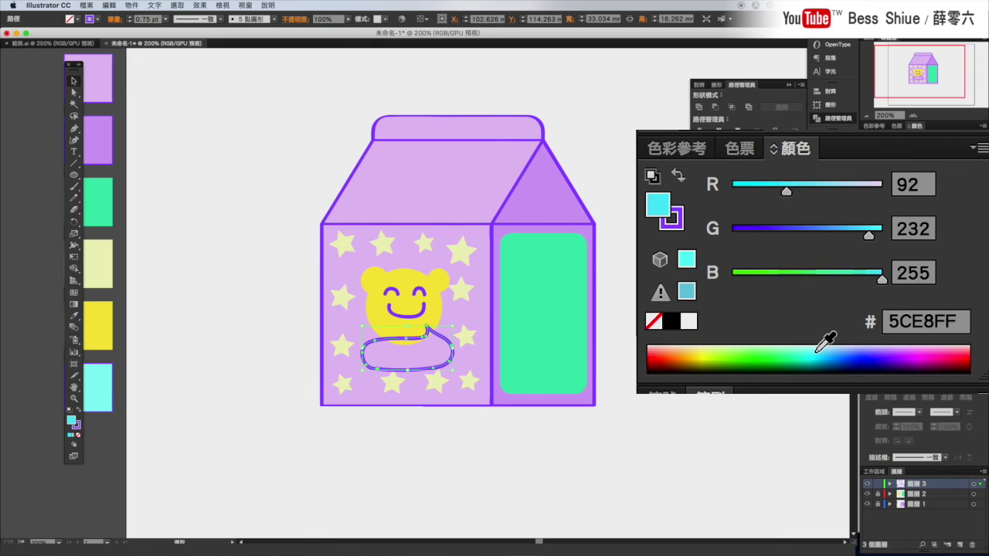
{"action": "left_click", "coordinate": [847, 355]}
{"action": "left_click", "coordinate": [842, 352]}
{"action": "left_click", "coordinate": [820, 348]}
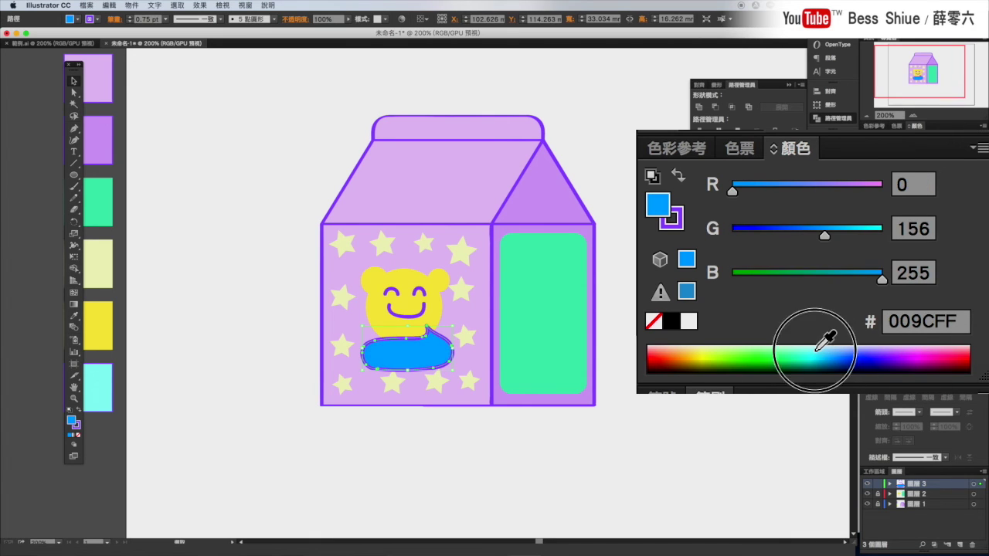
{"action": "left_click_drag", "start_coordinate": [801, 187], "coordinate": [770, 191]}
{"action": "left_click_drag", "start_coordinate": [870, 235], "coordinate": [877, 232]}
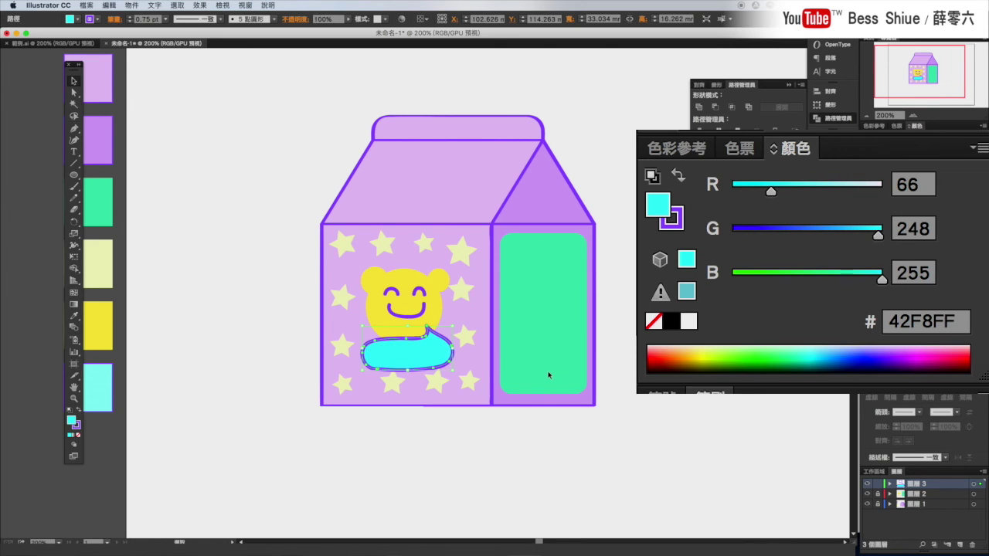
{"action": "key", "text": "super+equal"}
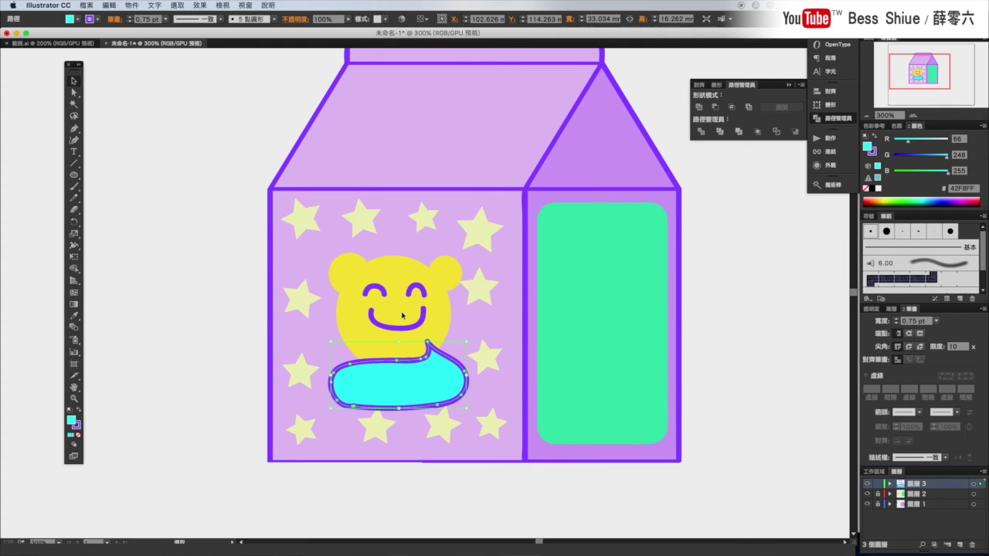
- Thin the blanket outline to 0.5 pt with the 5 pt Oval brush, then deselect
{"action": "left_click", "coordinate": [936, 321]}
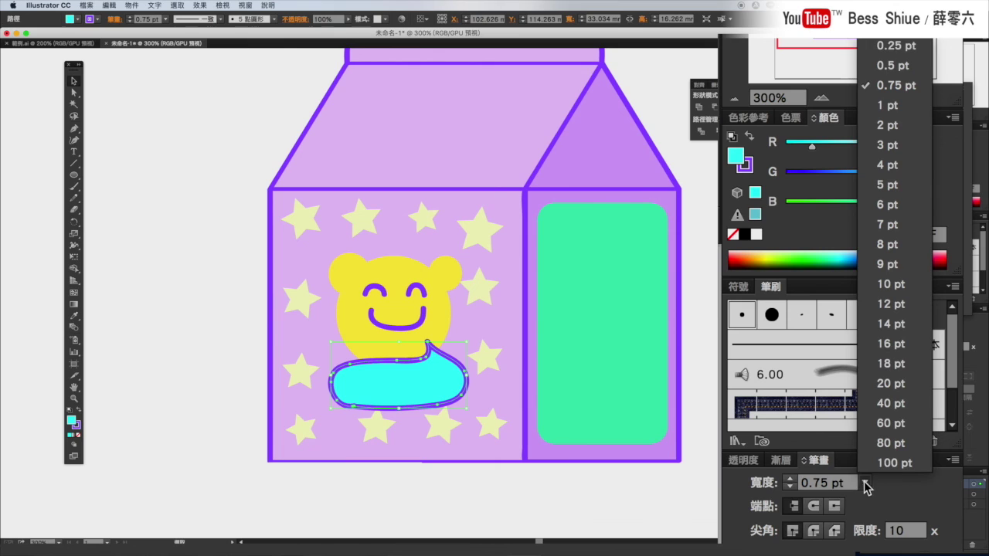
{"action": "left_click", "coordinate": [888, 66]}
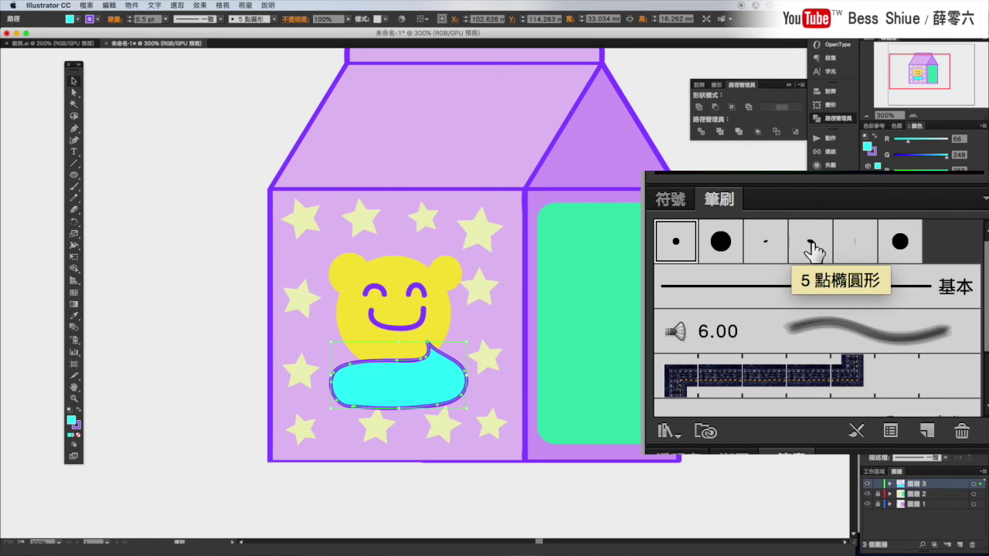
{"action": "left_click", "coordinate": [811, 245]}
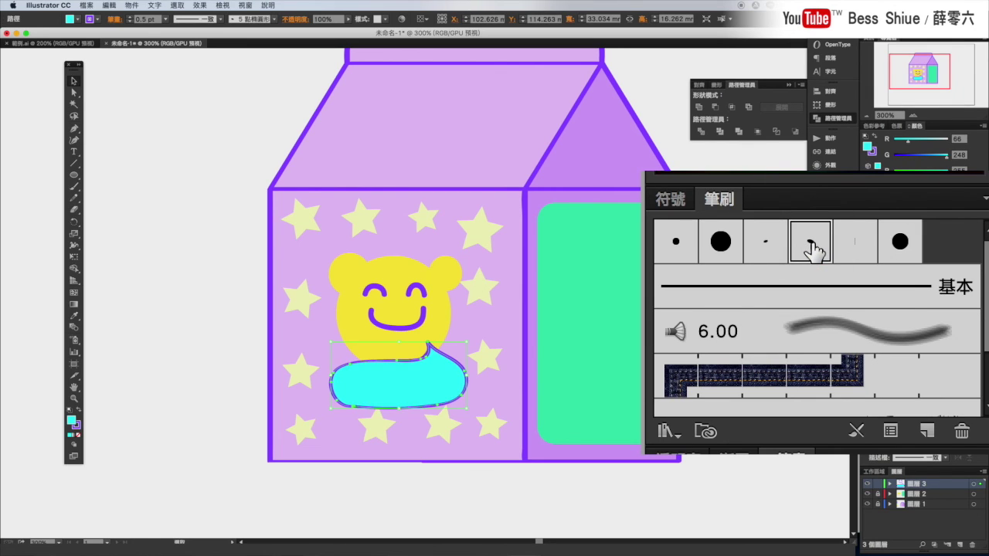
{"action": "left_click", "coordinate": [301, 369]}
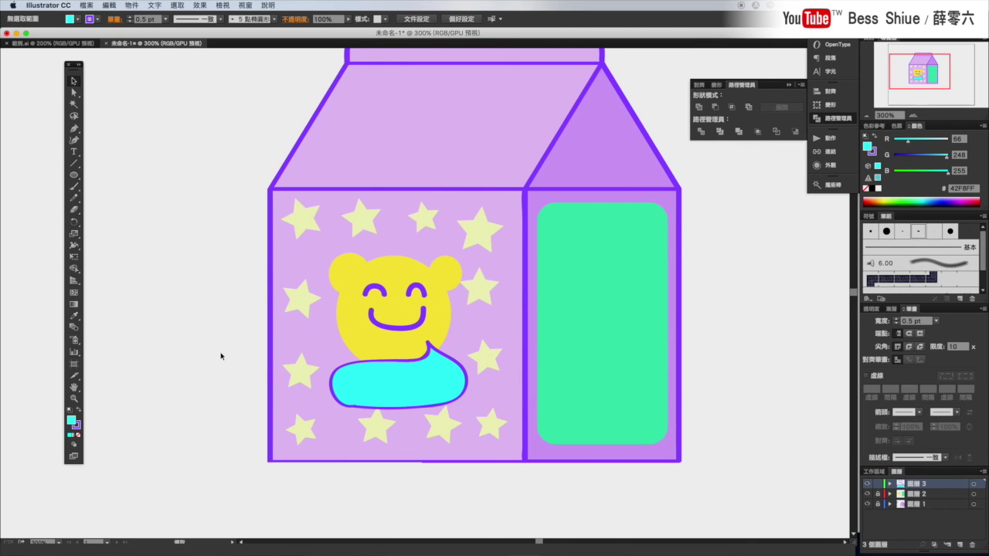